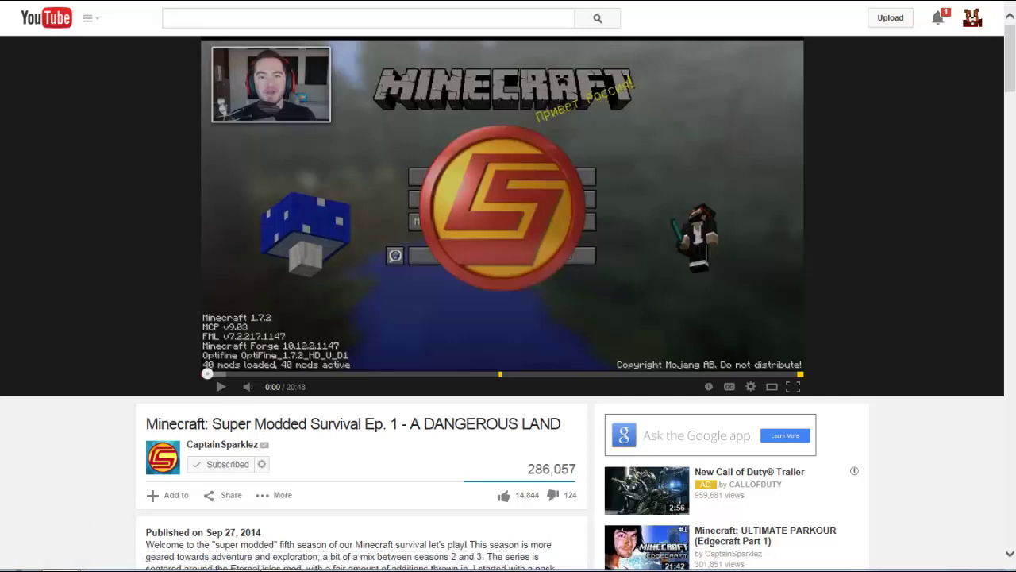
- Check this computer's system information from the Computer entry's properties
key(super)
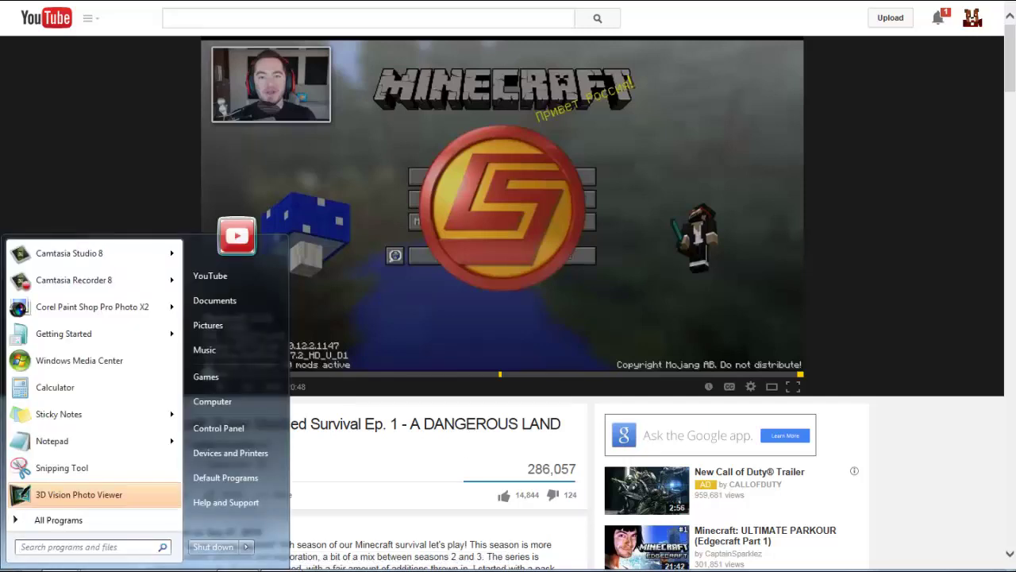
right_click(243, 400)
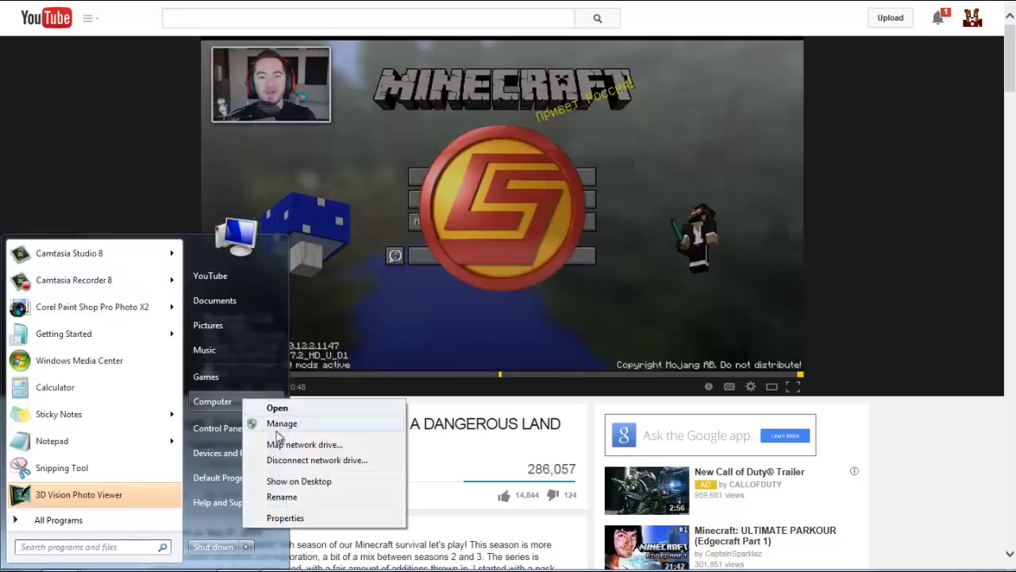
click(285, 517)
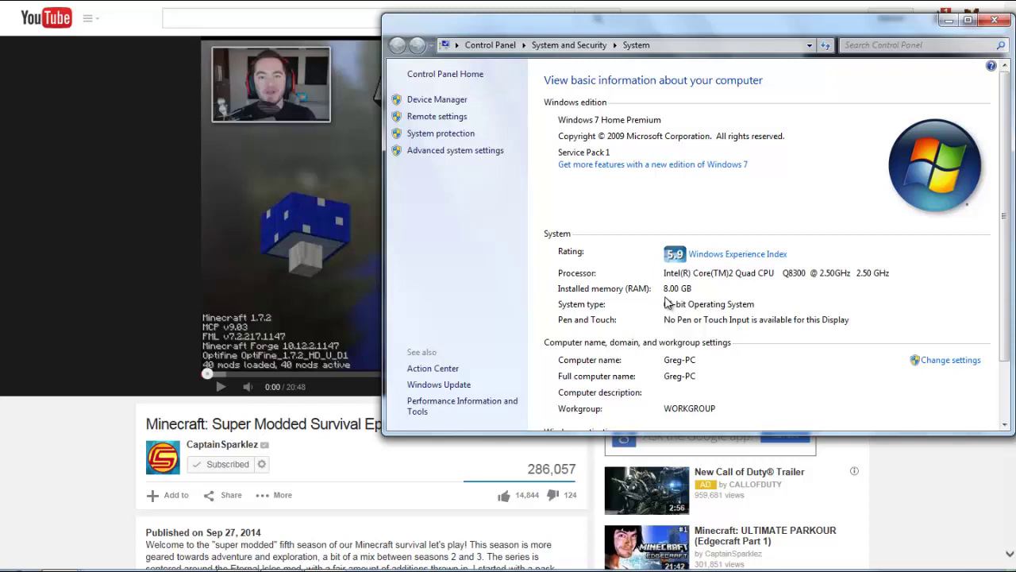
click(994, 19)
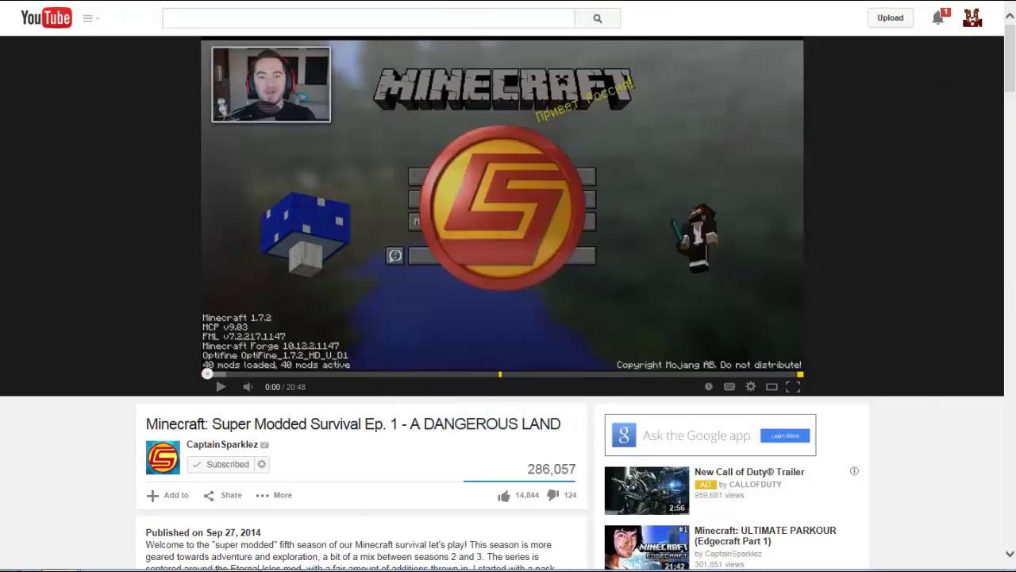
- Search Control Panel's installed programs for 'java' to see what's already installed
key(super)
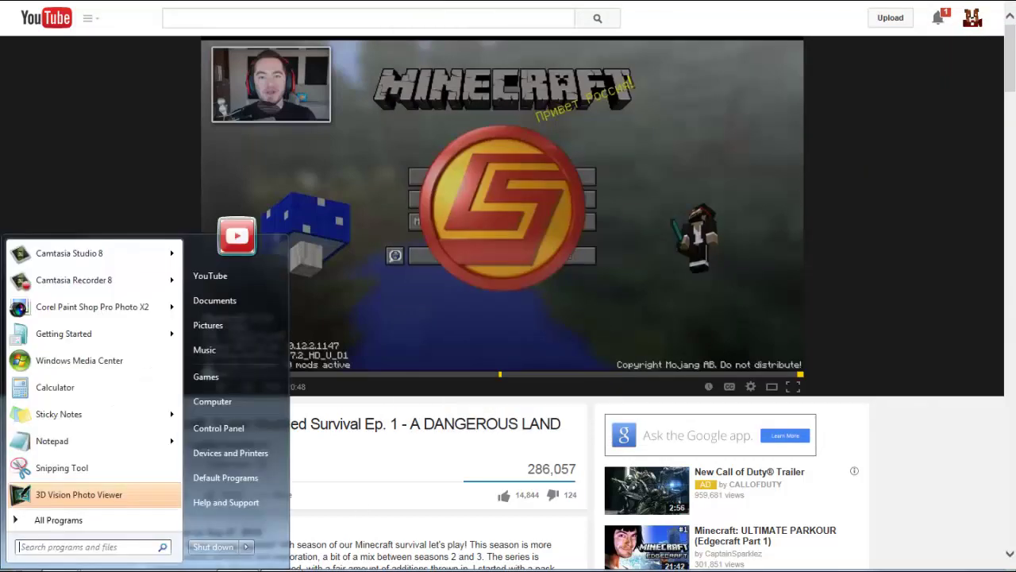
click(227, 427)
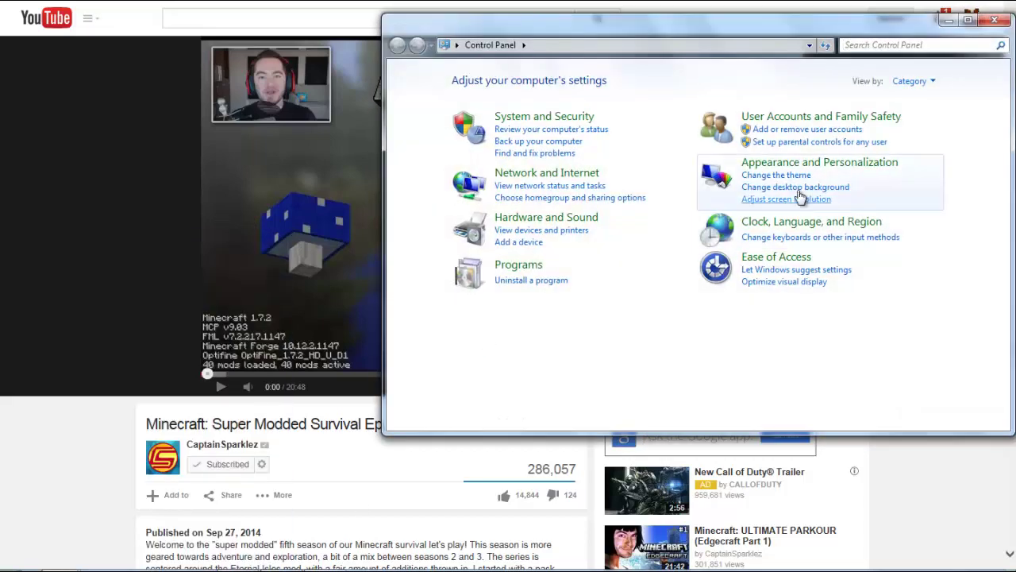
click(518, 264)
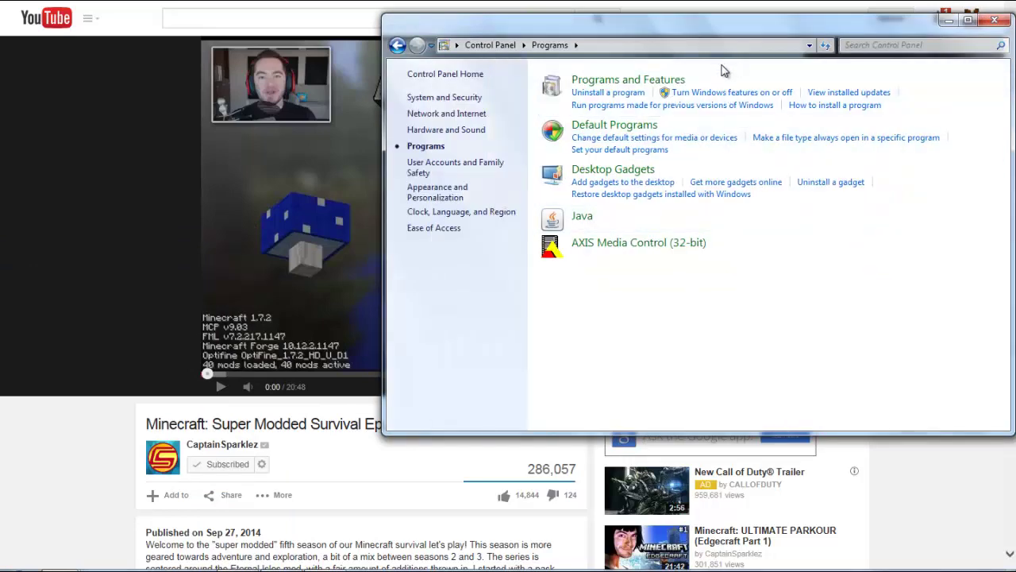
click(647, 81)
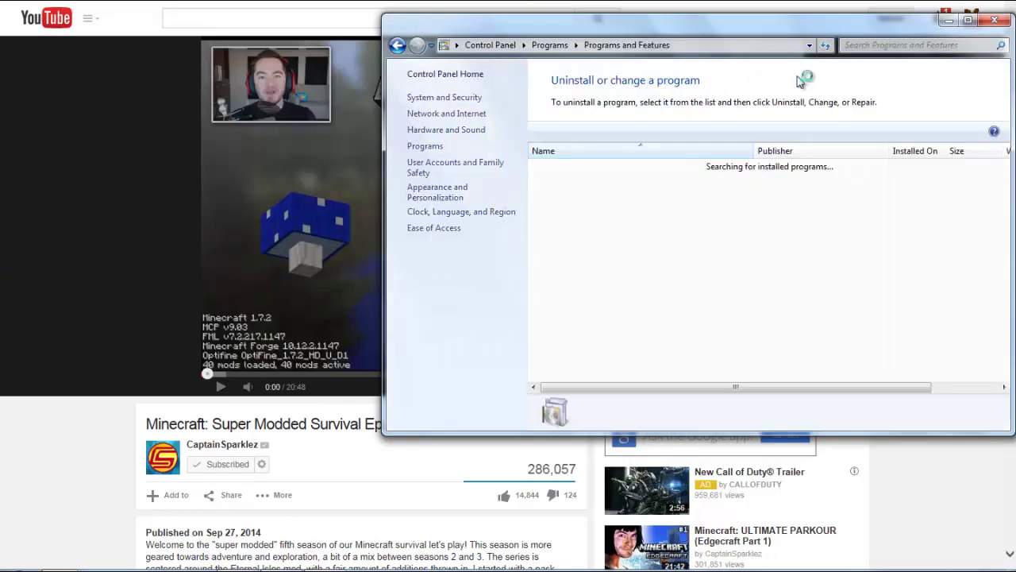
click(885, 46)
text(java)
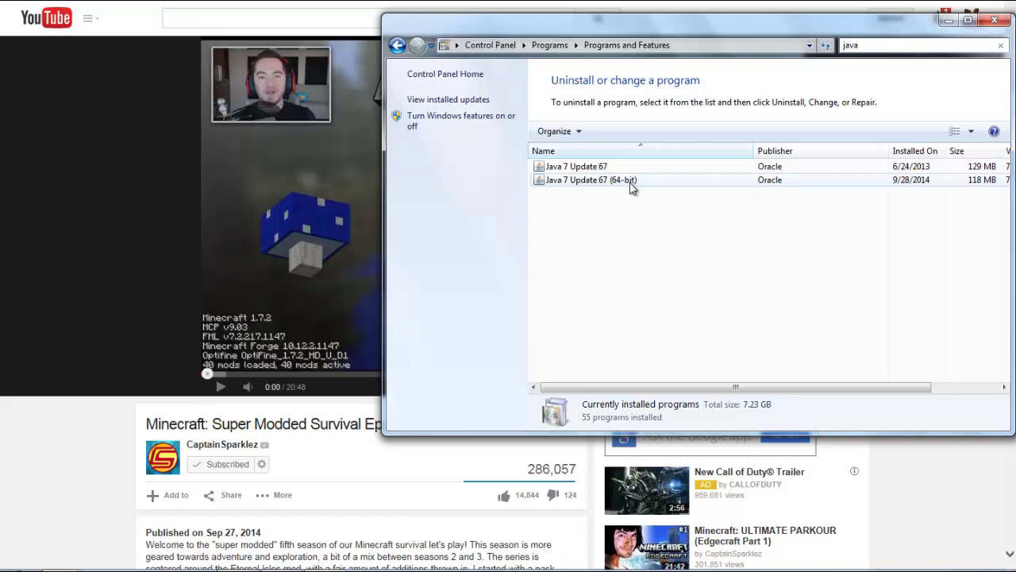
click(994, 21)
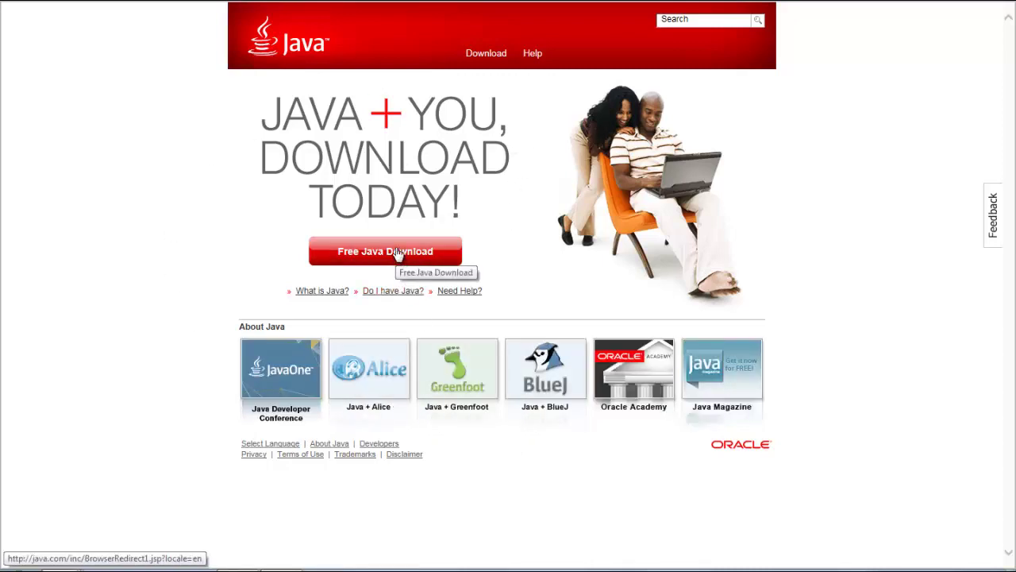
- Download the Windows Offline (64-bit) Java installer from java.com's all-downloads page
click(474, 55)
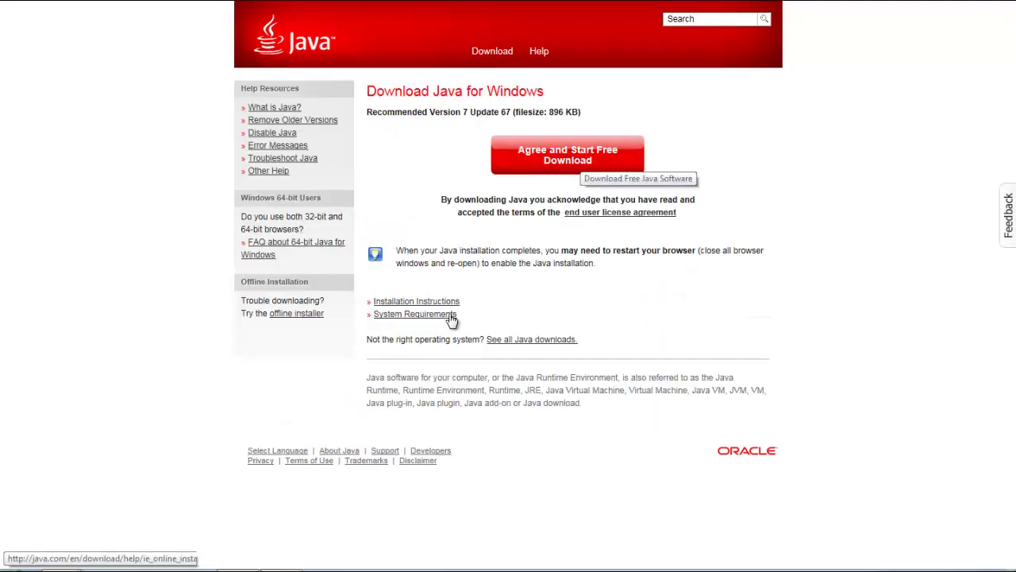
click(502, 341)
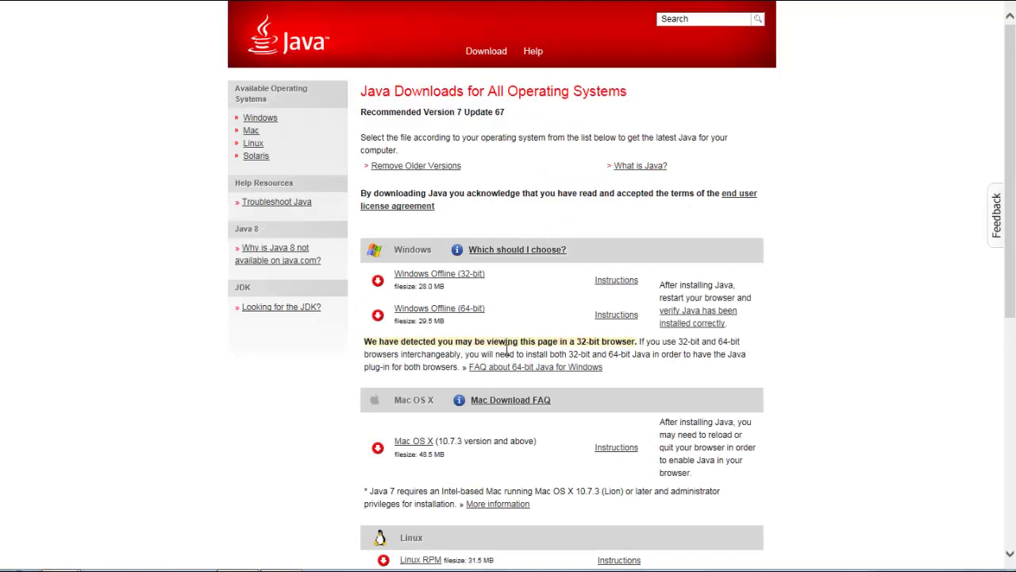
click(467, 315)
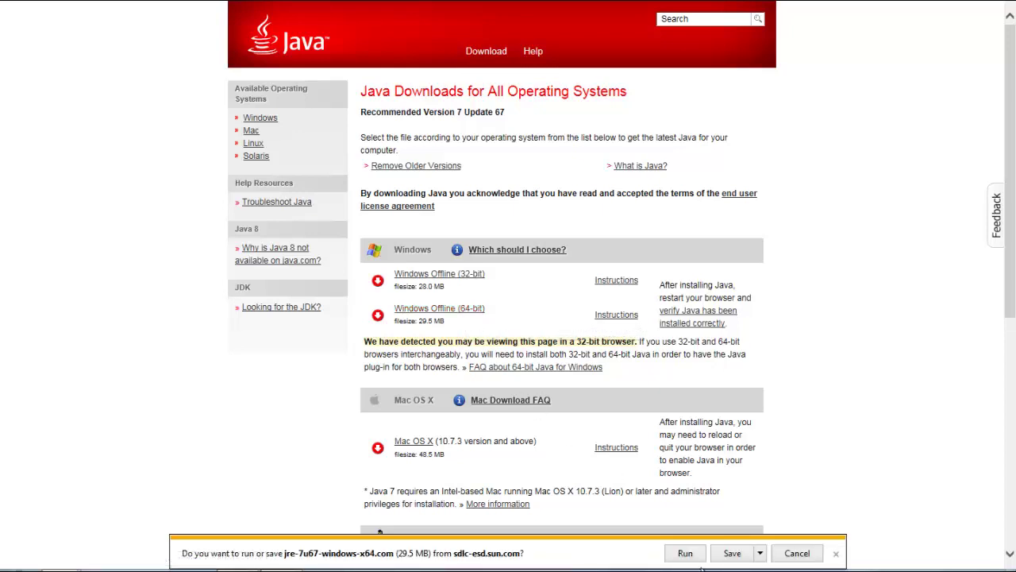
click(835, 555)
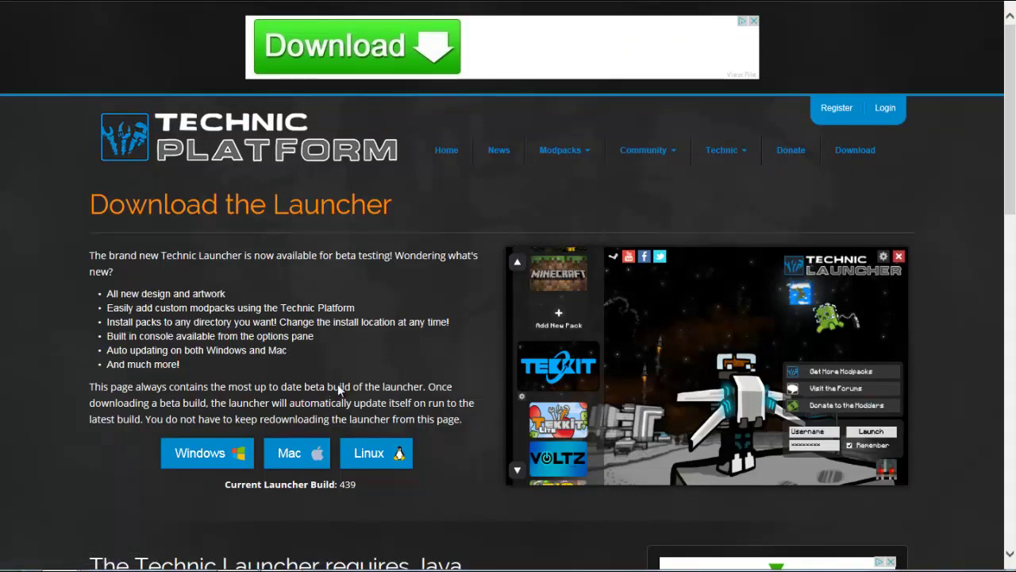
- Download and run the Windows Technic Launcher from technicpack.net's launcher page
click(261, 150)
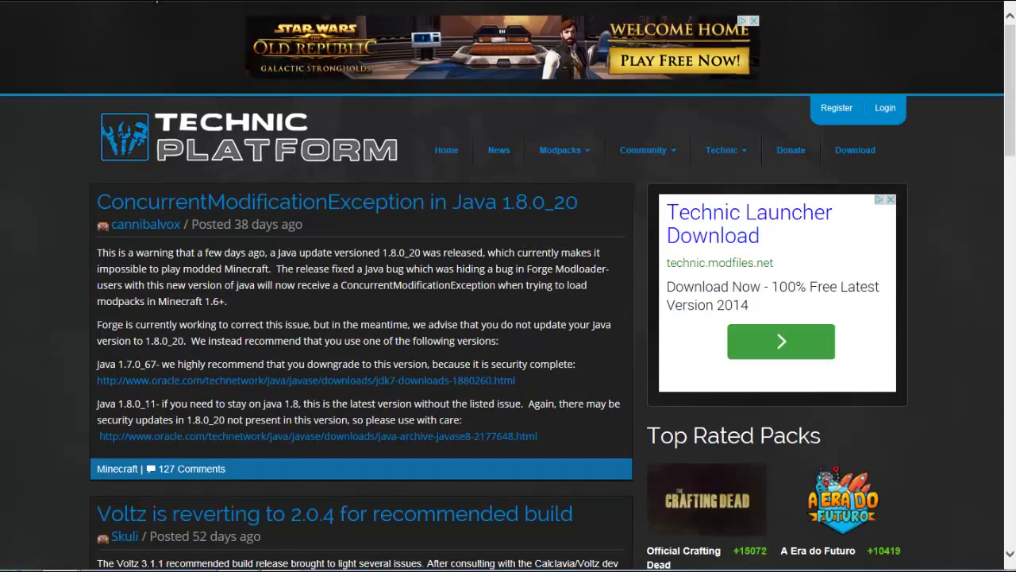
mouse_move(739, 159)
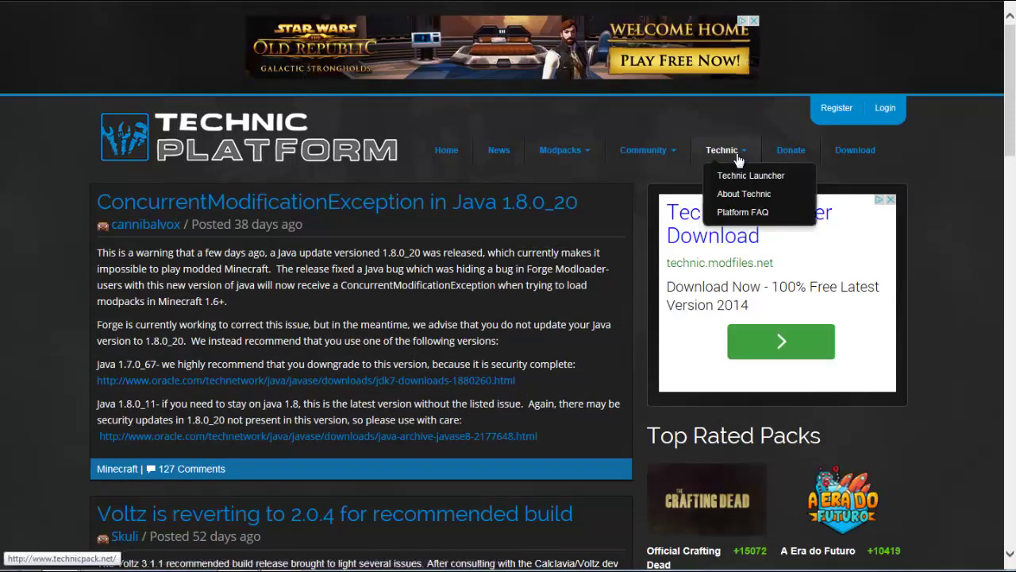
click(736, 175)
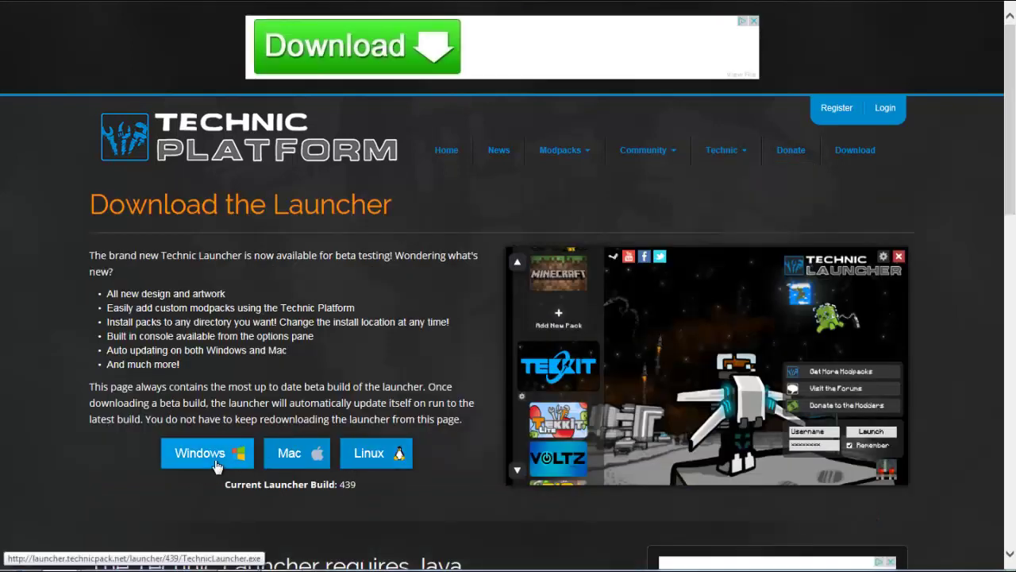
click(209, 457)
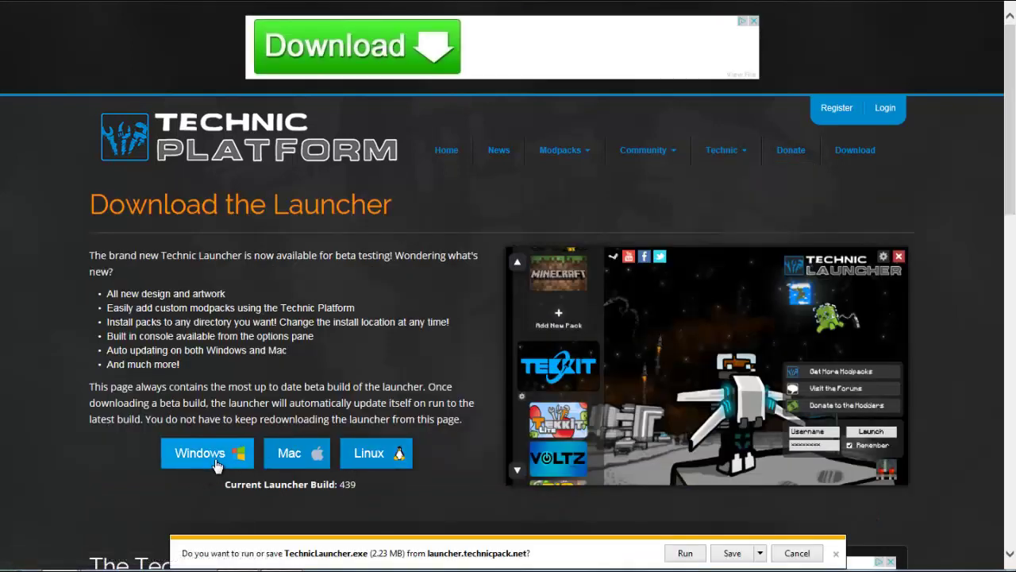
click(732, 554)
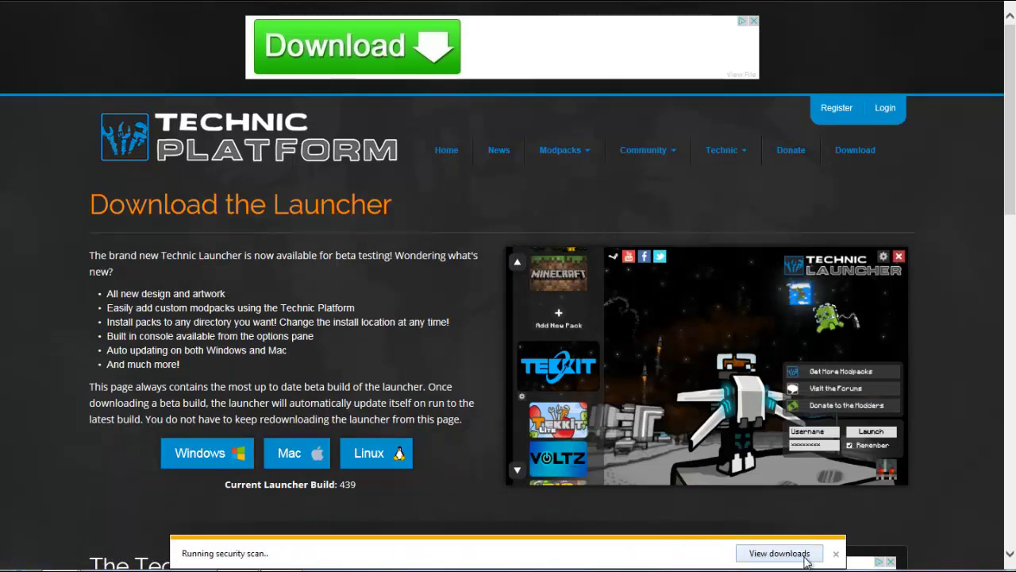
- Open the Downloads folder containing TechnicLauncher.exe
click(779, 554)
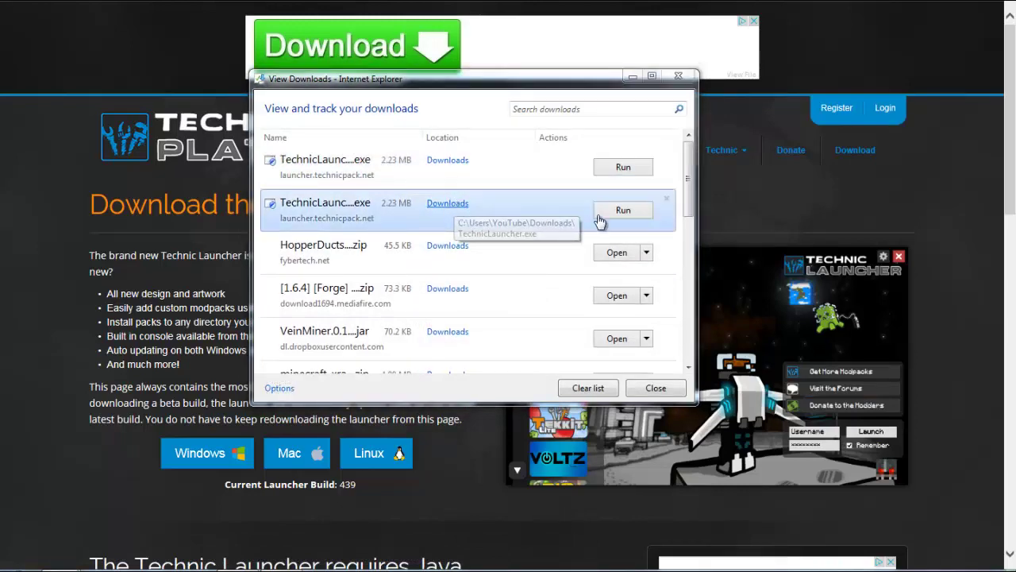
click(447, 203)
click(678, 75)
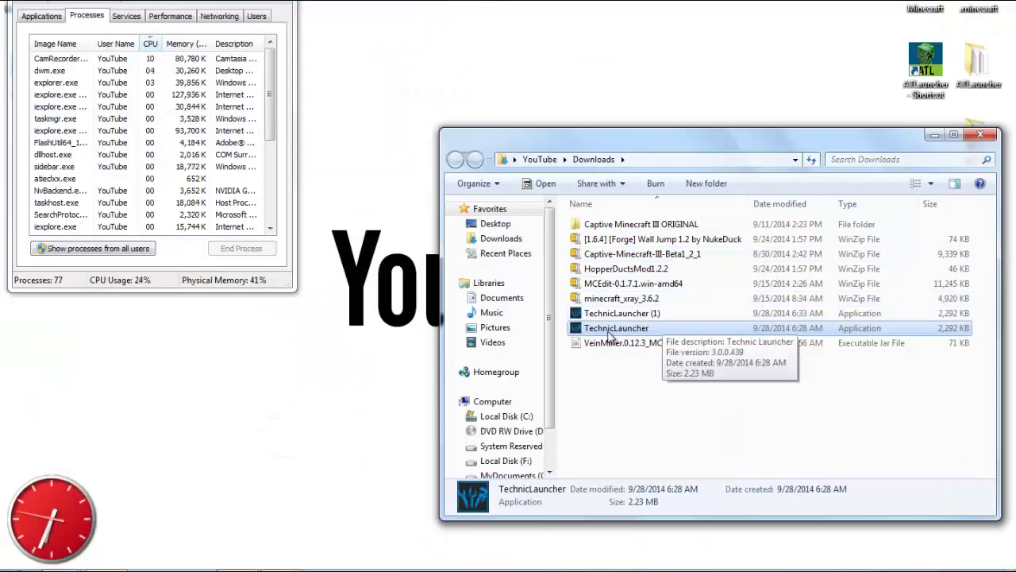
- Move TechnicLauncher onto the desktop, then close Explorer and Task Manager
drag(609, 336, 611, 71)
click(980, 136)
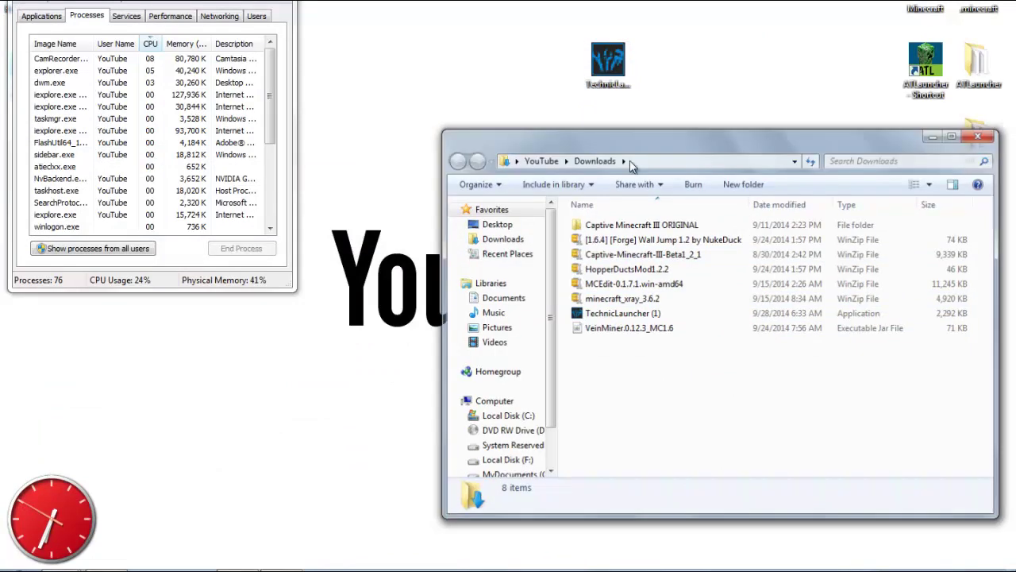
key(alt+F4)
- Launch TechnicLauncher from the desktop, turning off the 'Always ask' security prompt
double_click(613, 65)
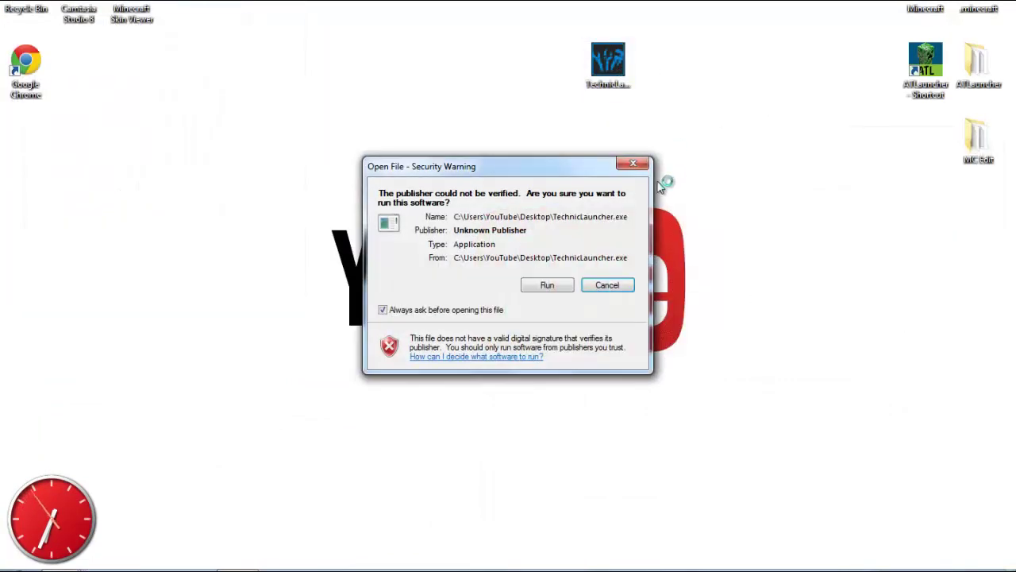
click(446, 315)
click(566, 290)
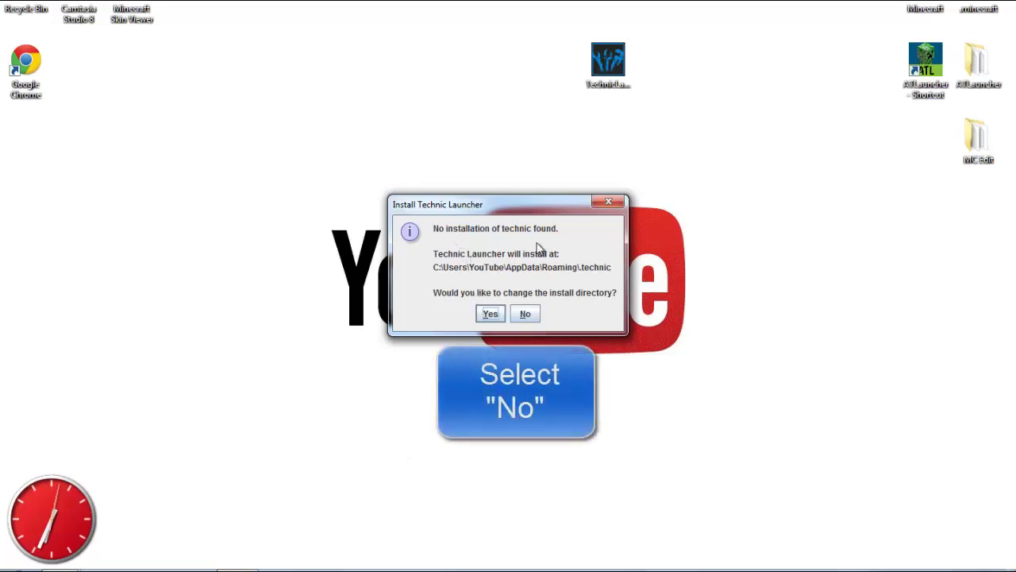
- Install Technic Launcher into the default AppData\Roaming\.technic folder
click(491, 314)
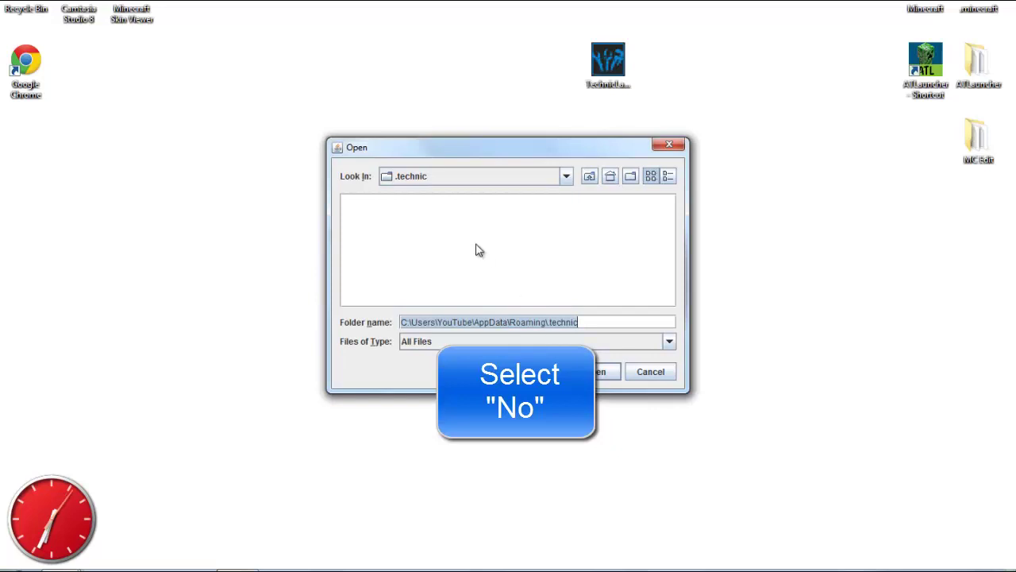
click(601, 373)
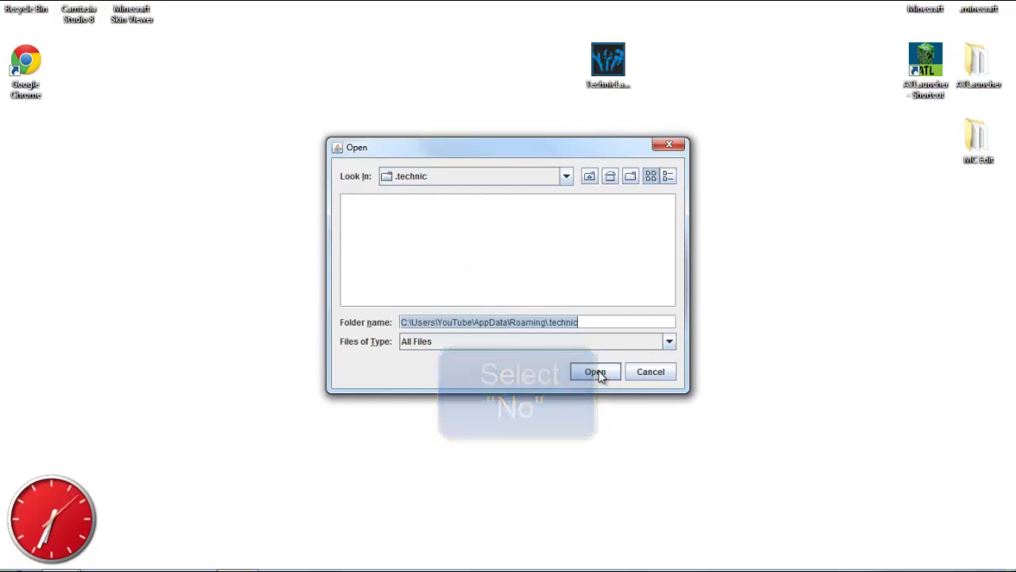
click(599, 373)
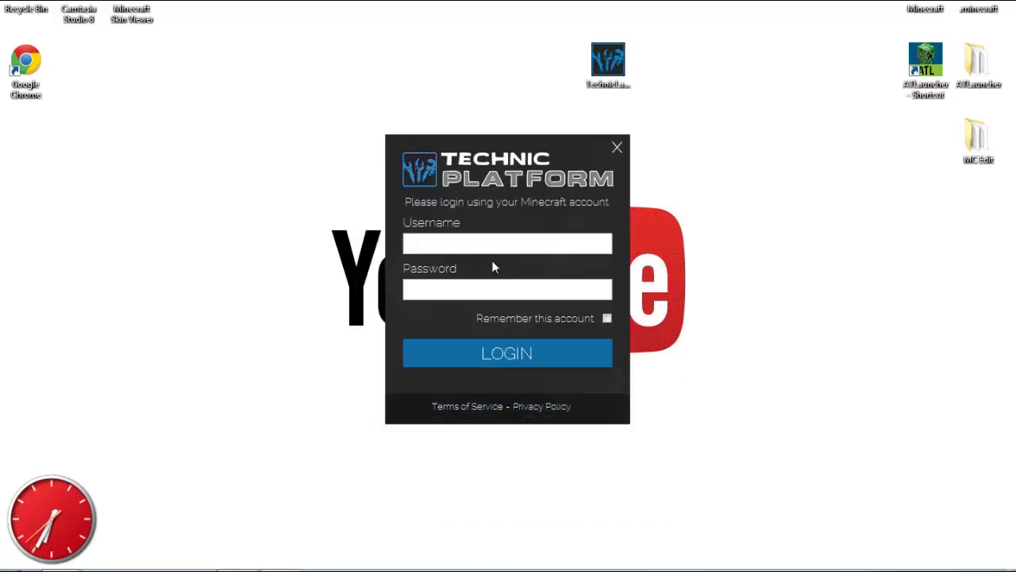
- Log in to Technic Launcher with the Minecraft account username and password
click(494, 241)
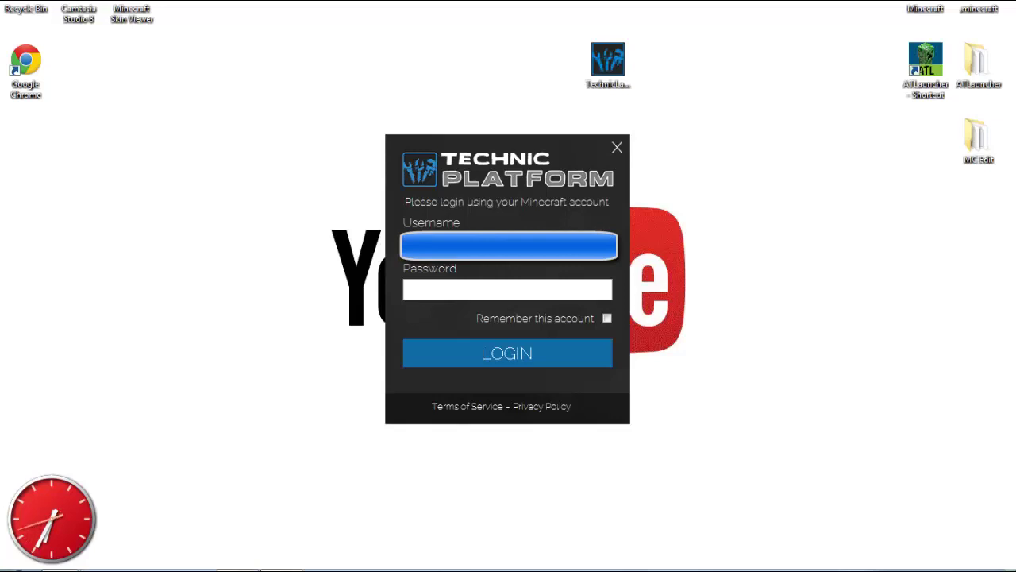
click(476, 290)
text(*****)
click(555, 360)
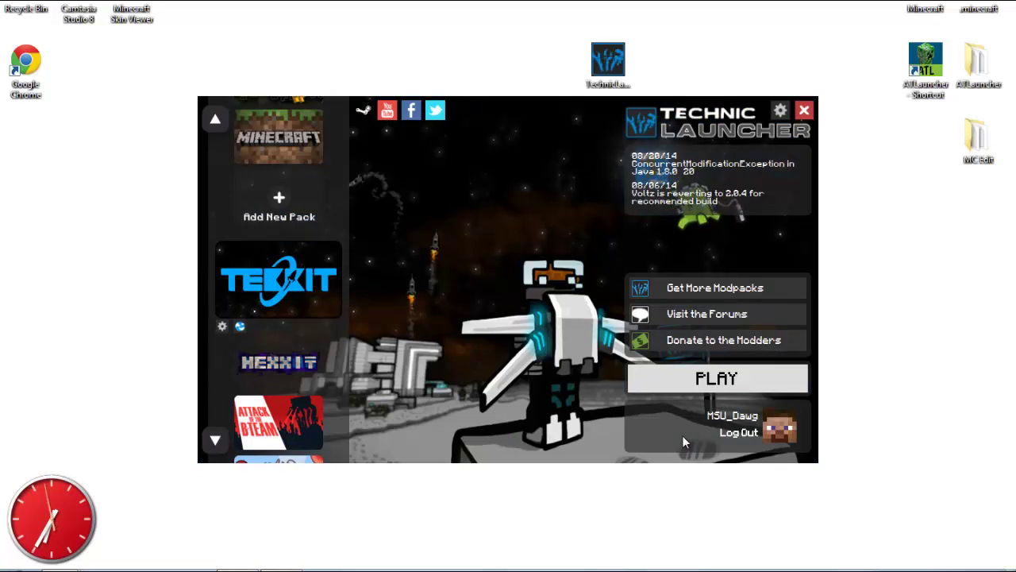
- Scroll the modpack list down to the + Add New Pack tile and select it
click(215, 439)
click(213, 440)
click(214, 440)
click(214, 440)
click(213, 440)
click(214, 440)
click(213, 440)
click(213, 440)
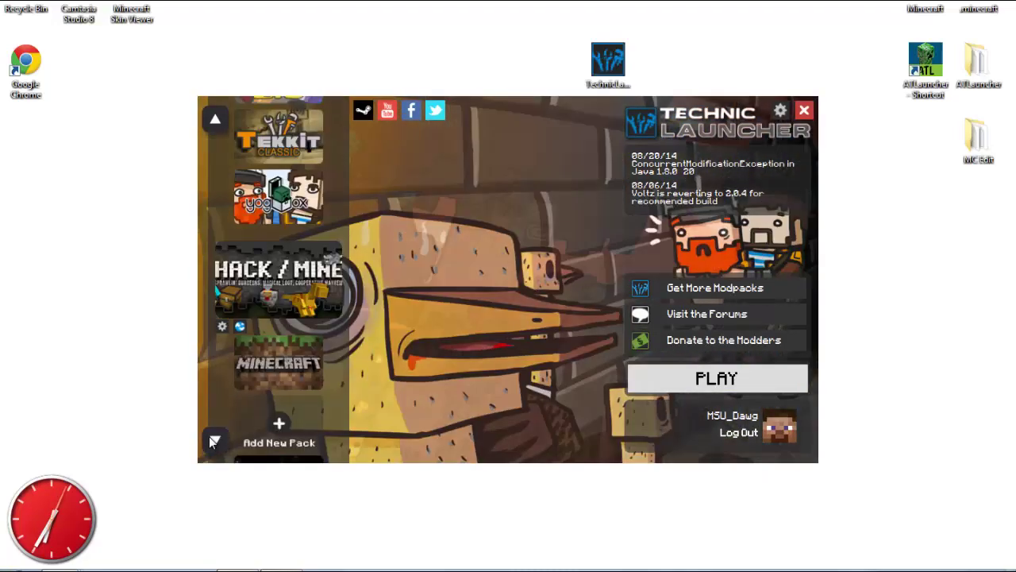
click(213, 440)
click(214, 439)
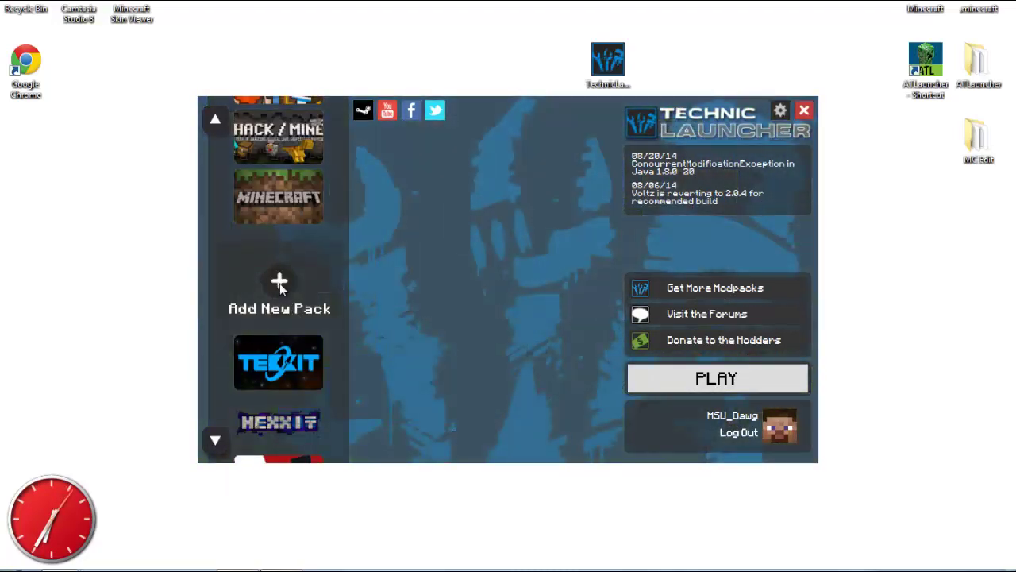
click(278, 283)
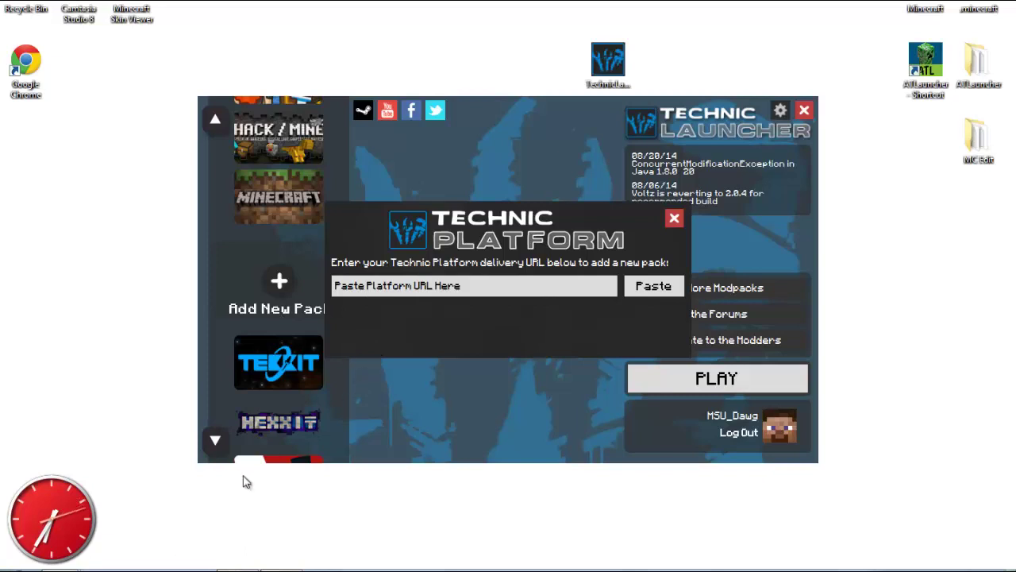
- Open Super Modded Survival from Technic's Top Rated Packs and copy its Platform URL
mouse_move(282, 568)
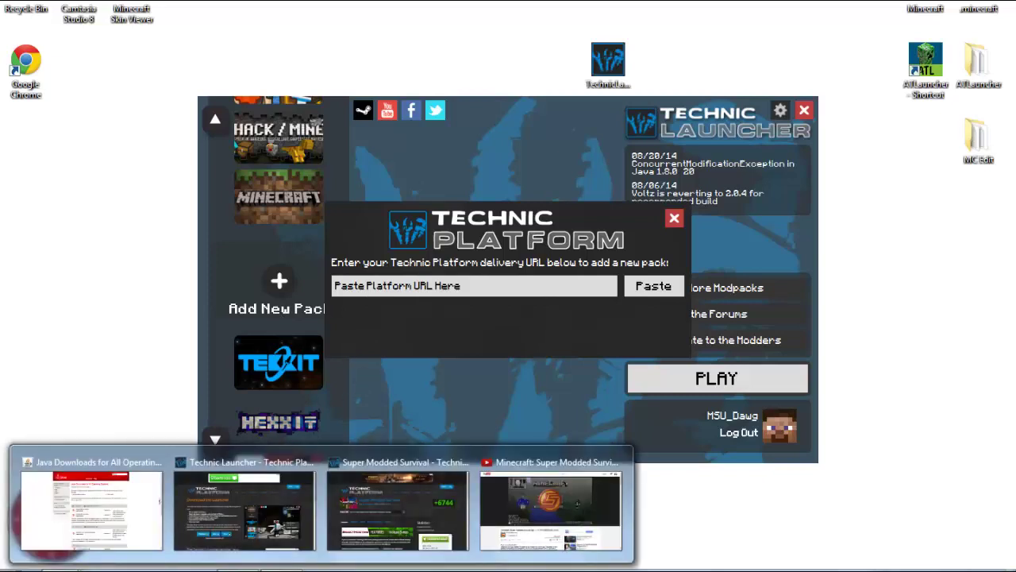
click(401, 501)
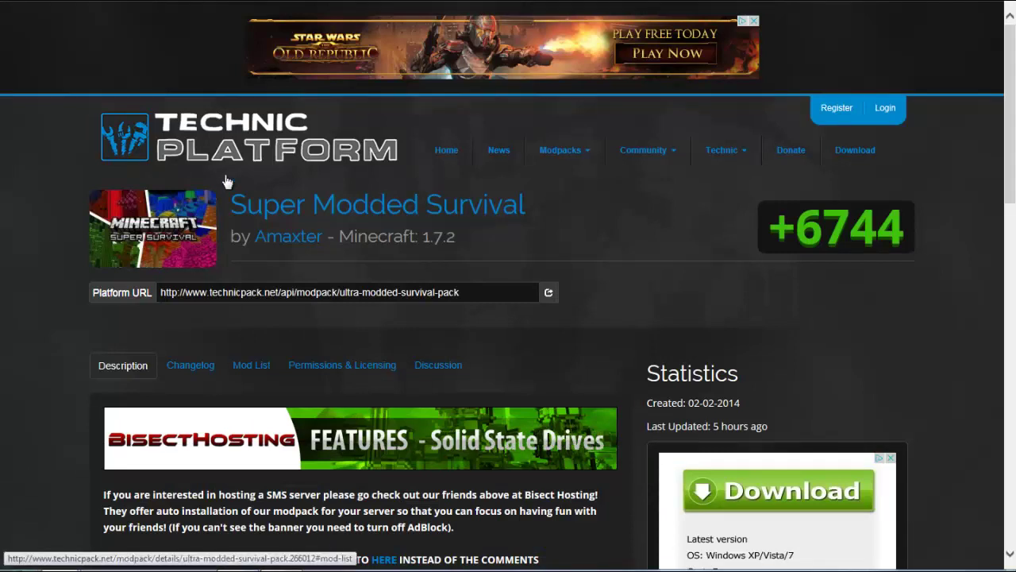
click(221, 131)
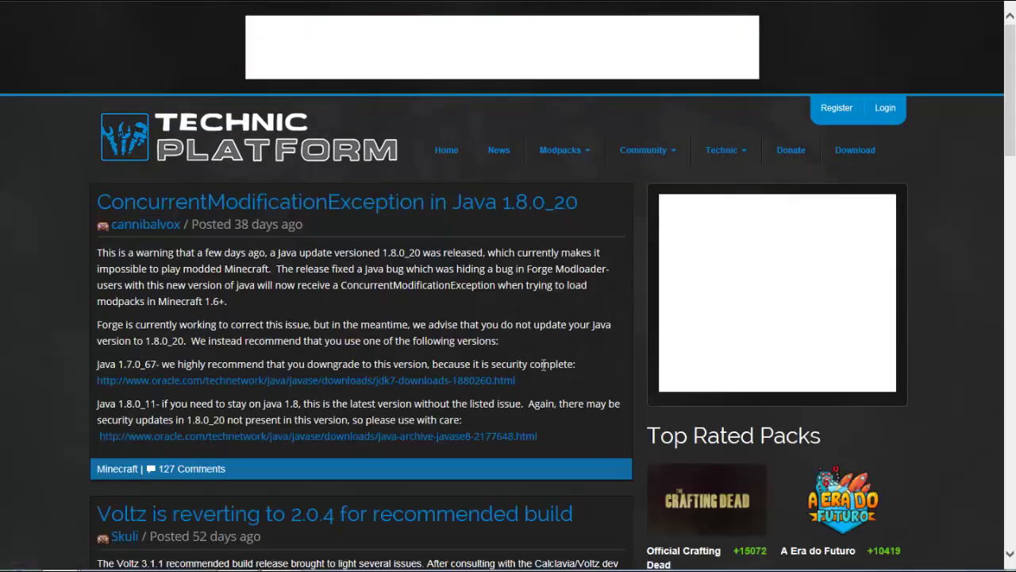
scroll(902, 422, down, 3)
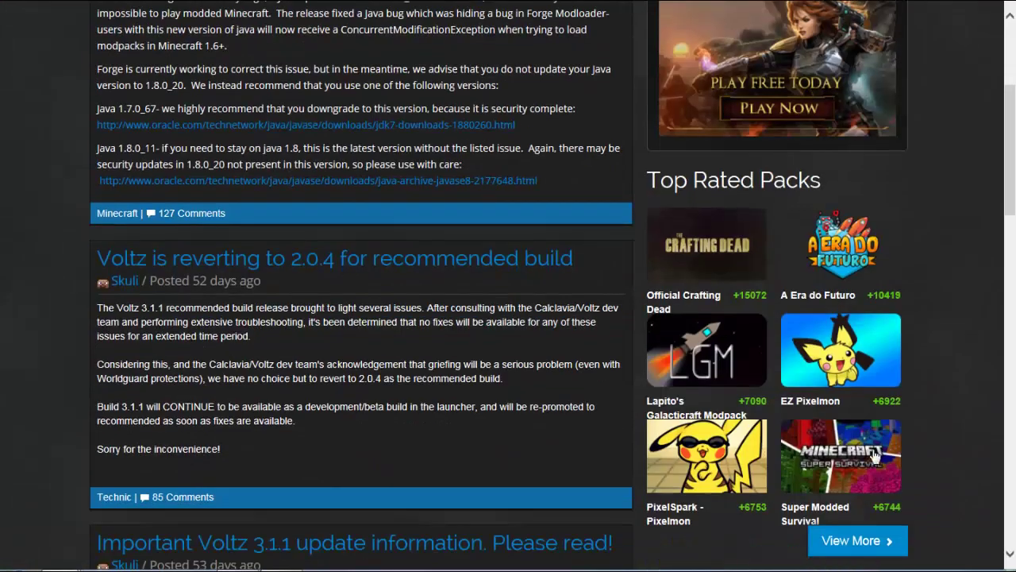
click(840, 475)
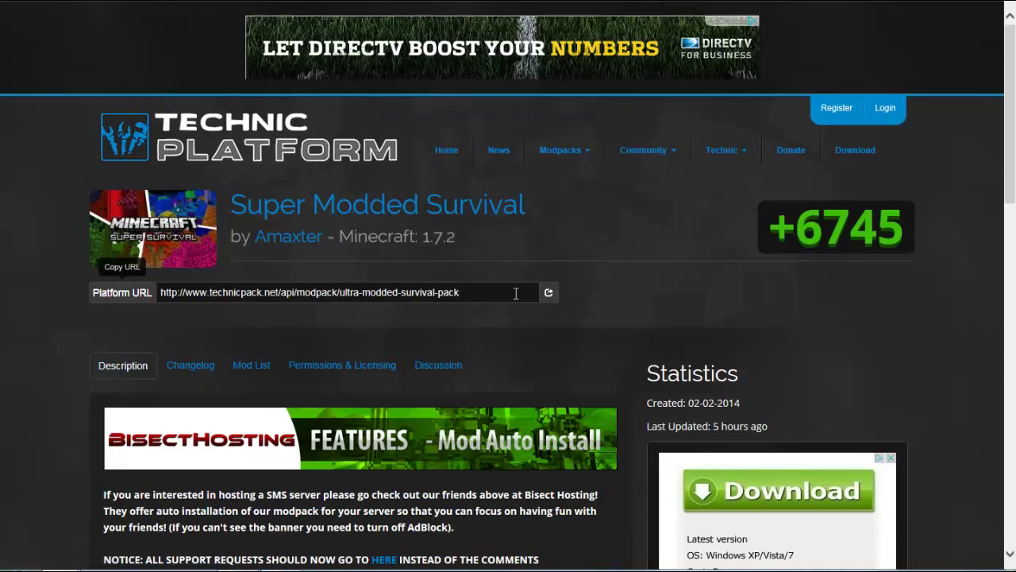
click(551, 295)
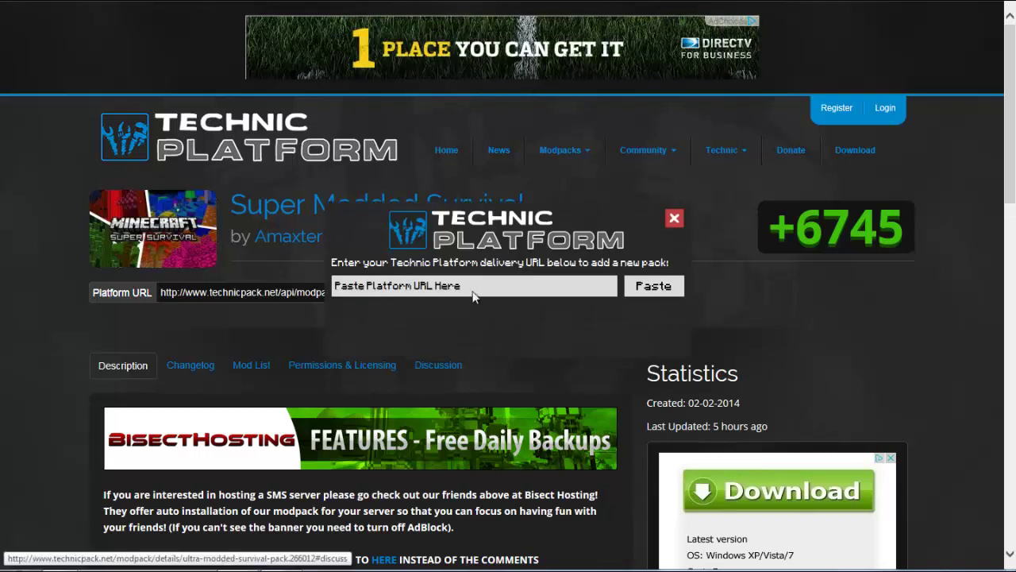
- Paste the copied Platform URL, add the modpack, and select the new Super Survival tile
click(472, 286)
key(ctrl+v)
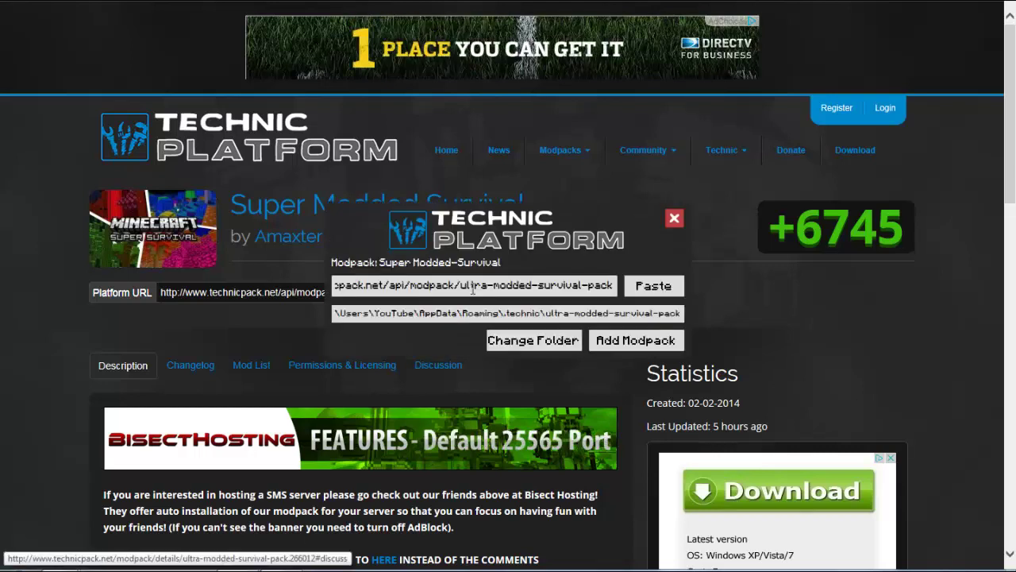
click(650, 342)
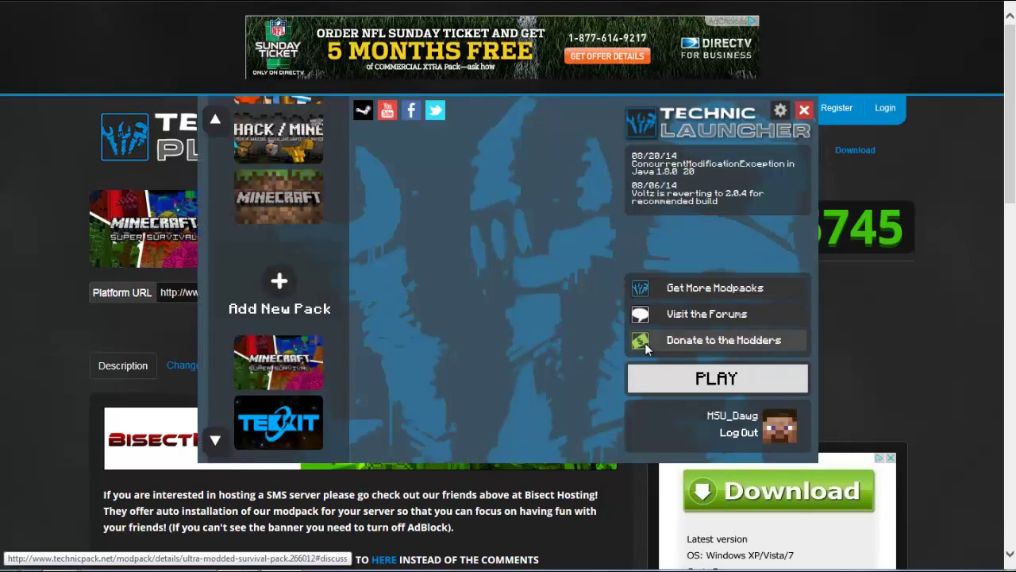
click(269, 363)
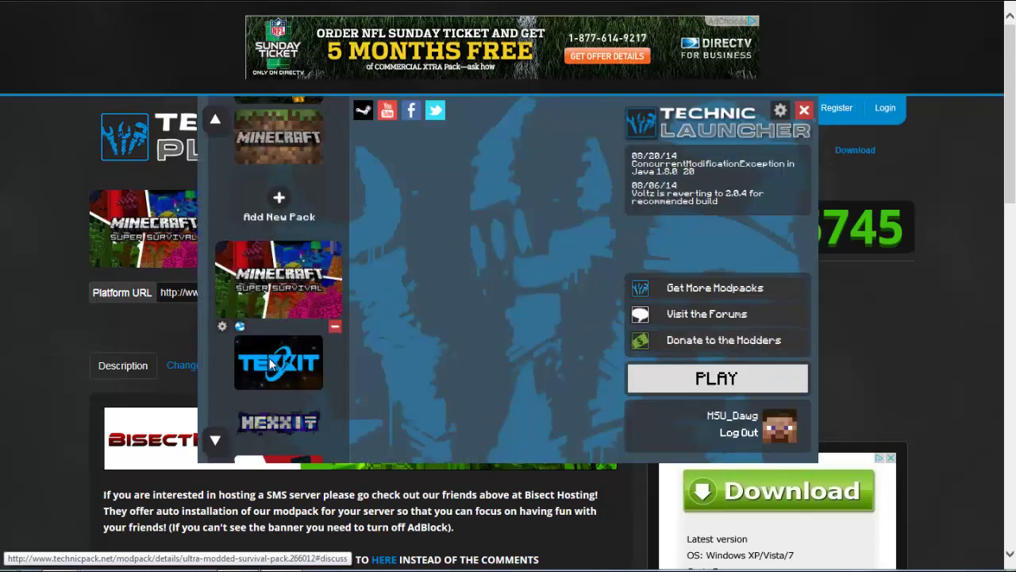
- Turn on Show Console, set memory to 4 GB, and save the launcher options
click(781, 112)
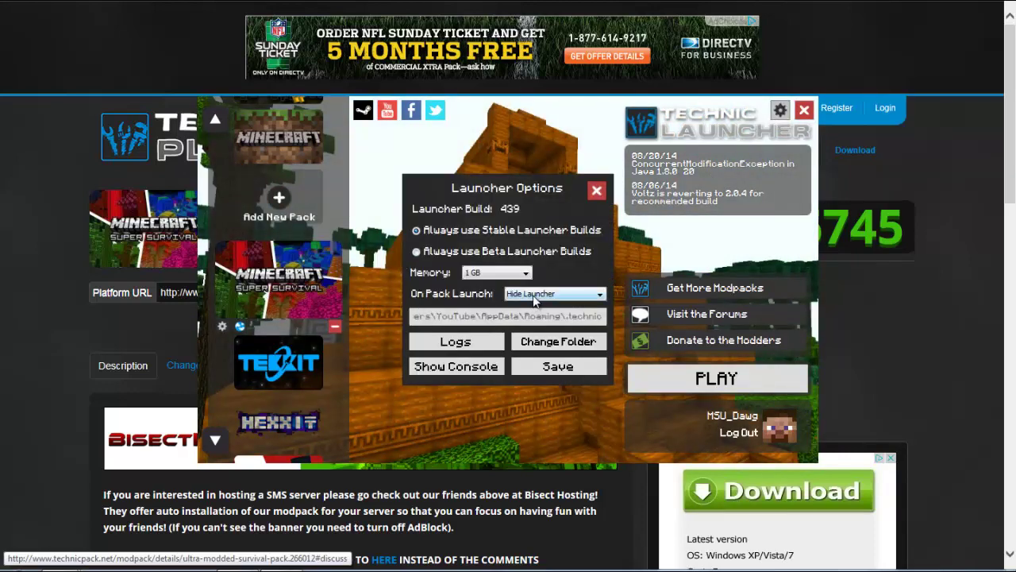
click(467, 370)
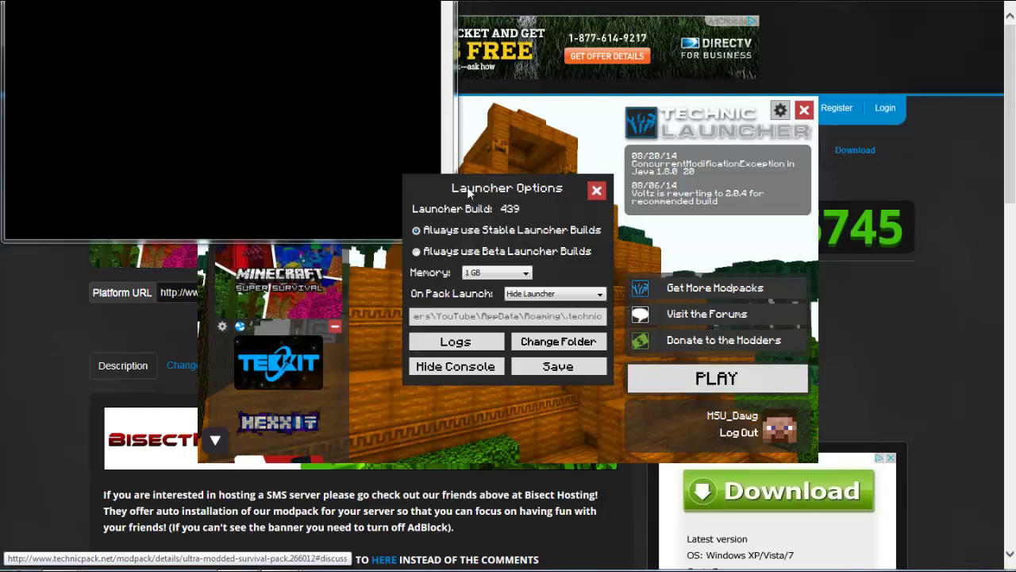
click(524, 272)
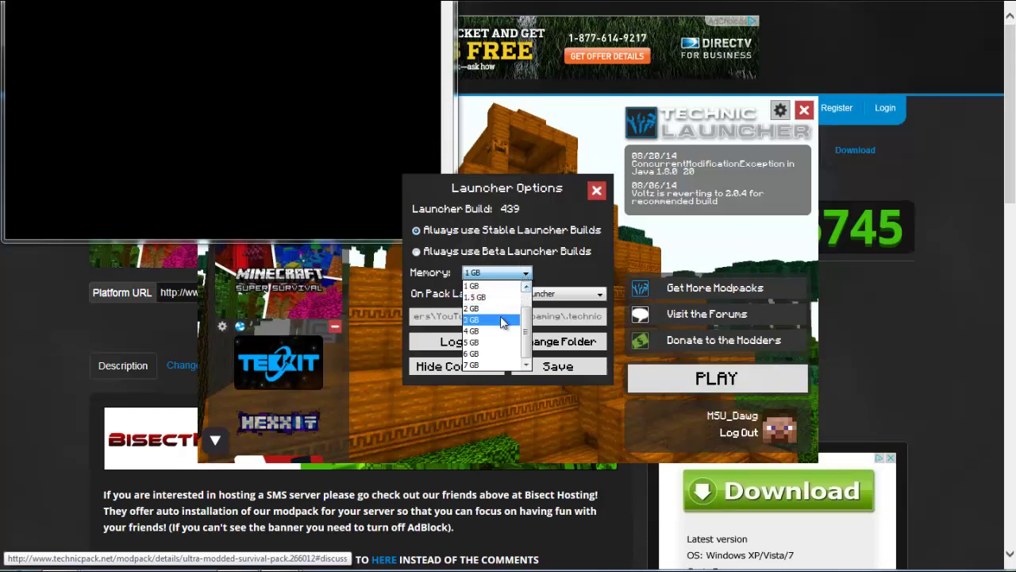
click(501, 307)
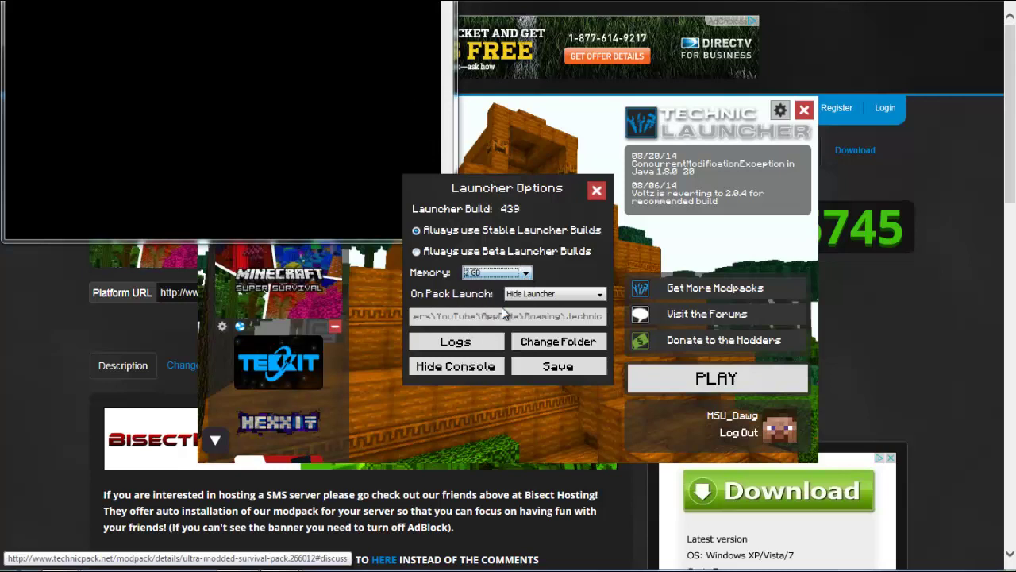
click(527, 273)
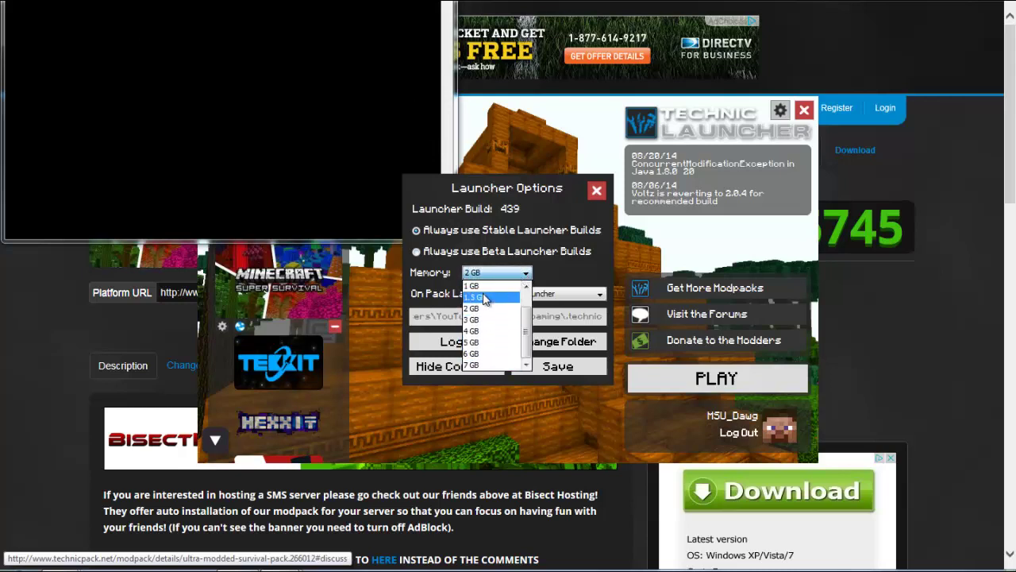
click(488, 332)
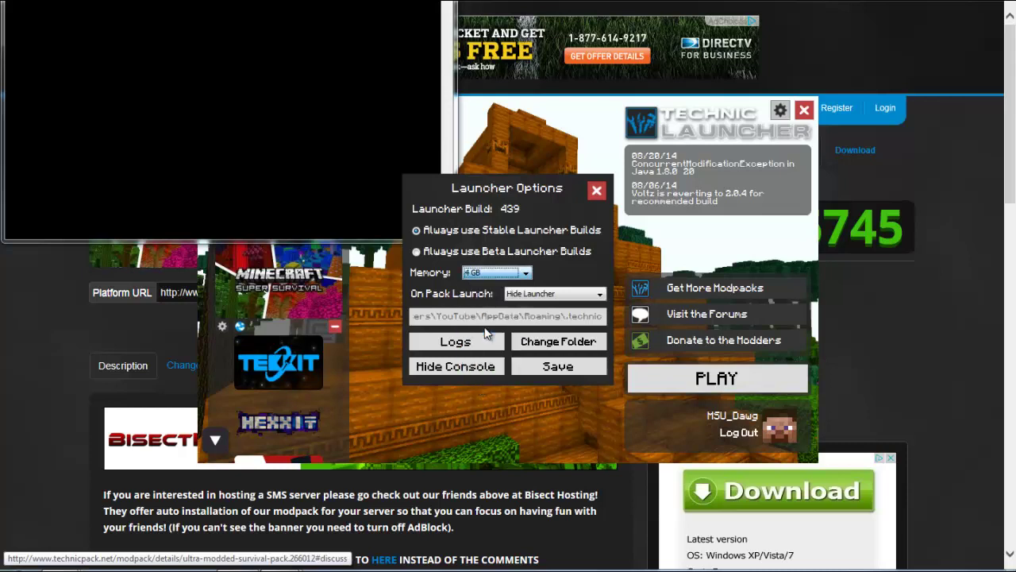
click(546, 367)
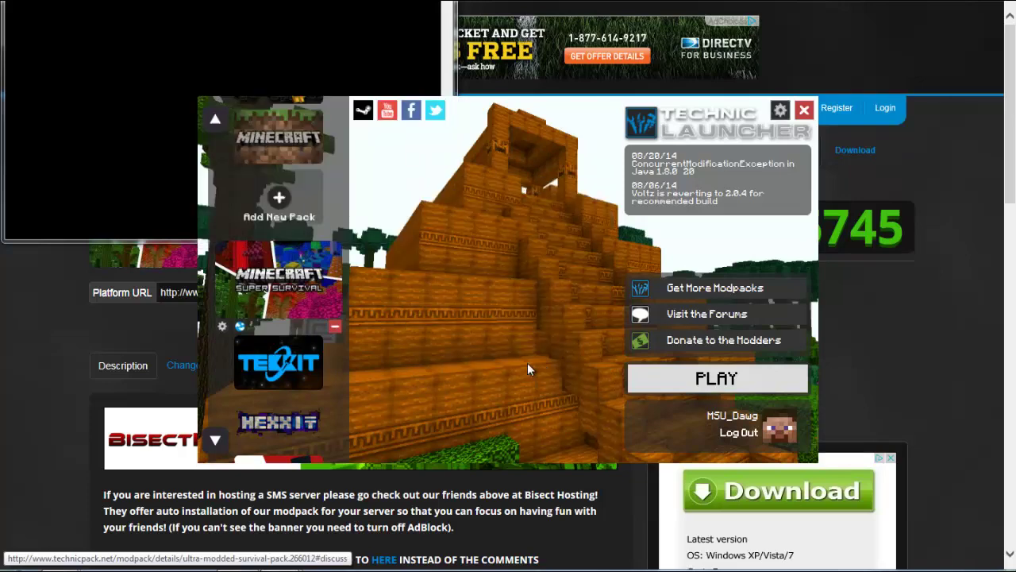